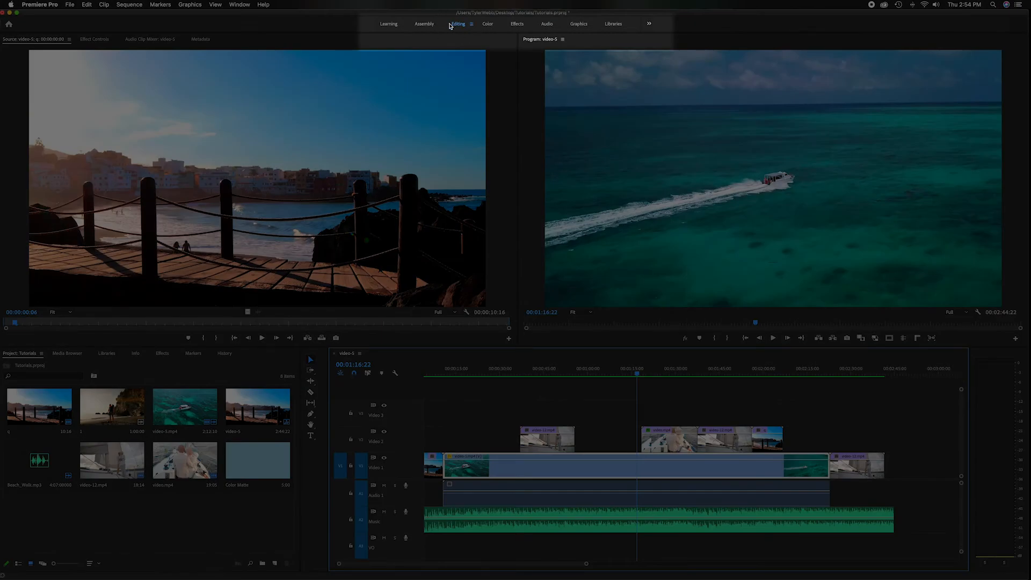
Switch to the Color workspace and look over the Basic Correction controls in Lumetri Color for the boat clip.
click(487, 24)
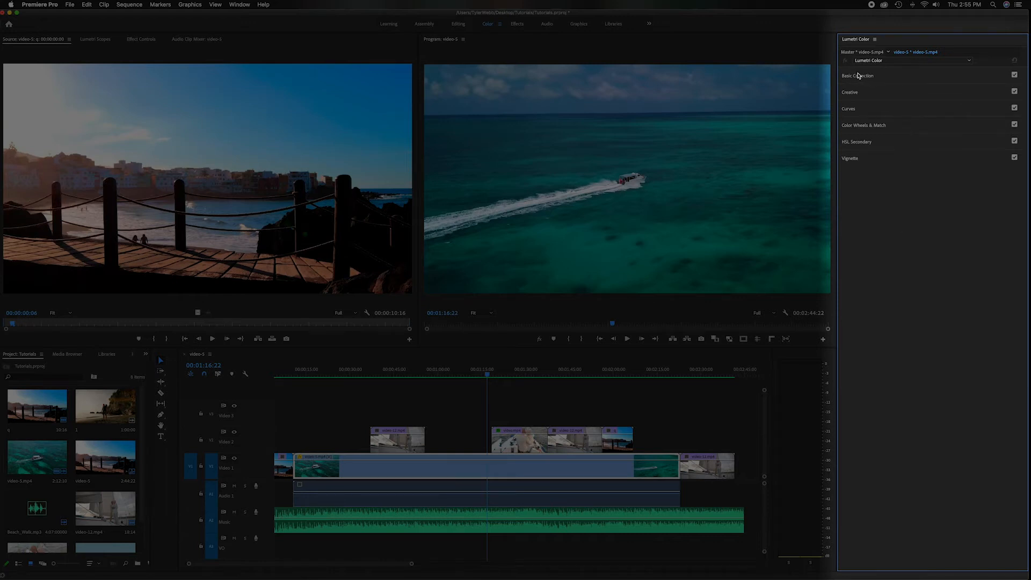
click(865, 78)
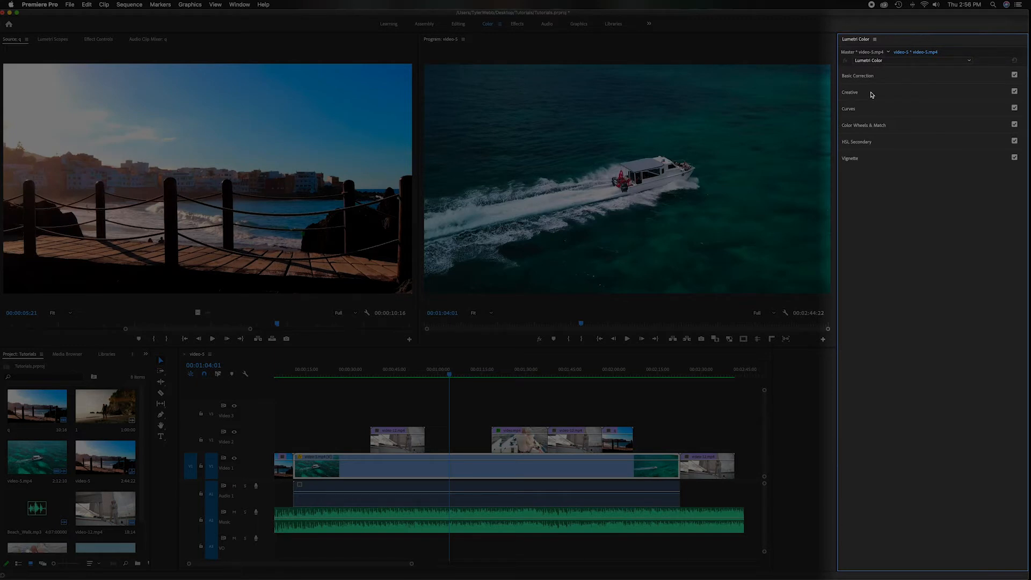
click(878, 77)
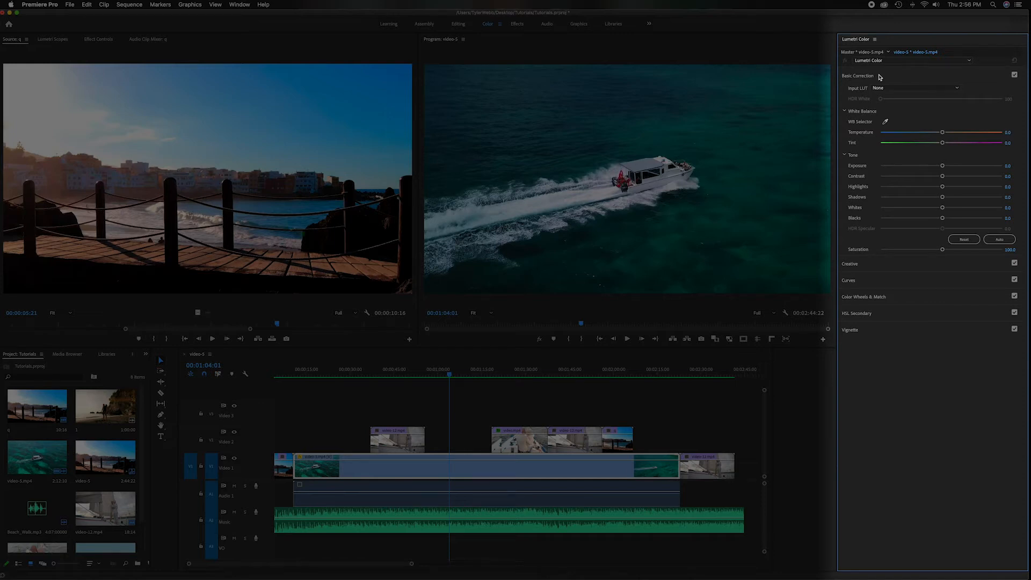
click(880, 77)
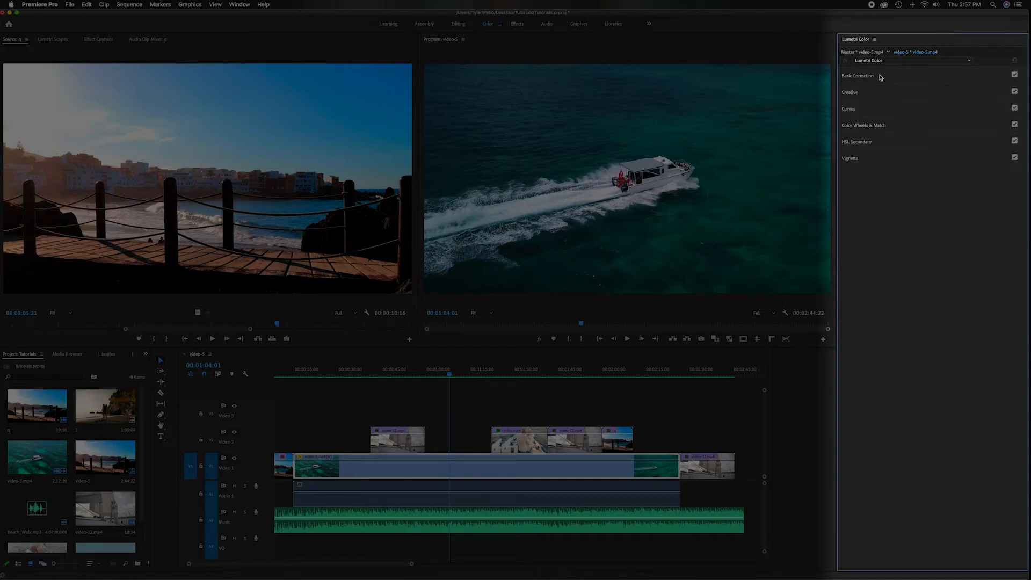
Open the Creative section of Lumetri Color and look through the available Look presets.
click(851, 93)
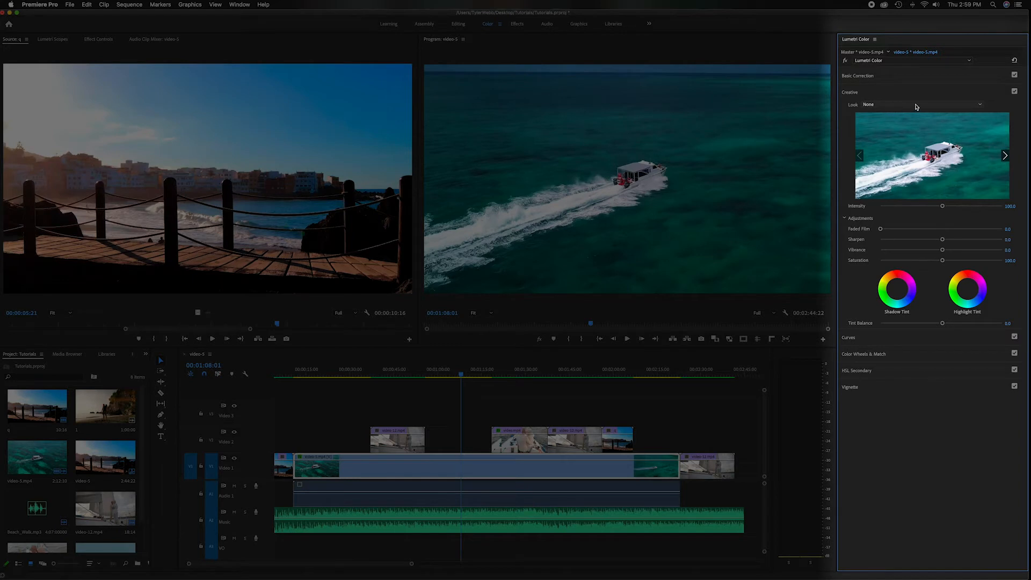
click(978, 106)
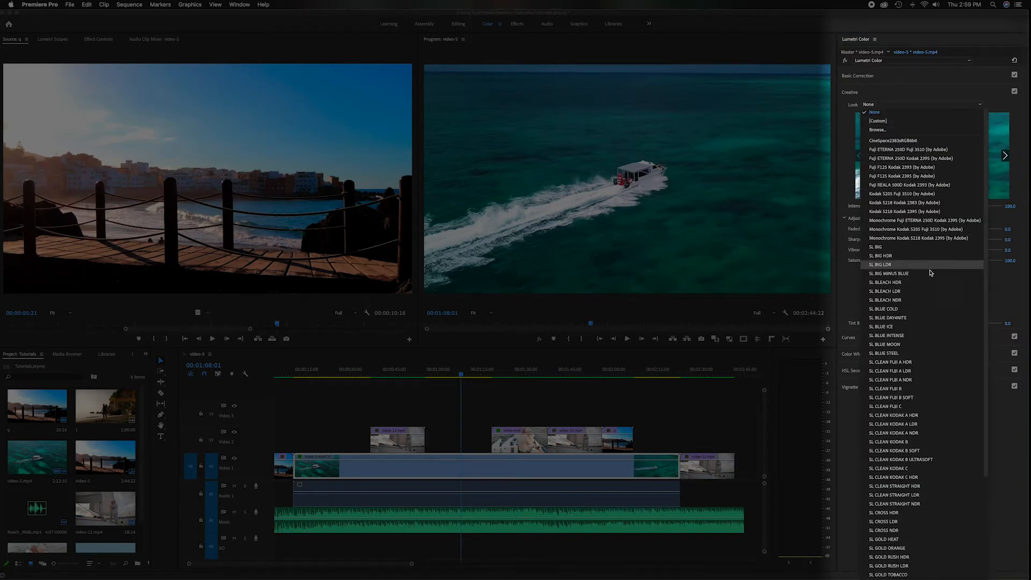
scroll(916, 370, down, 5)
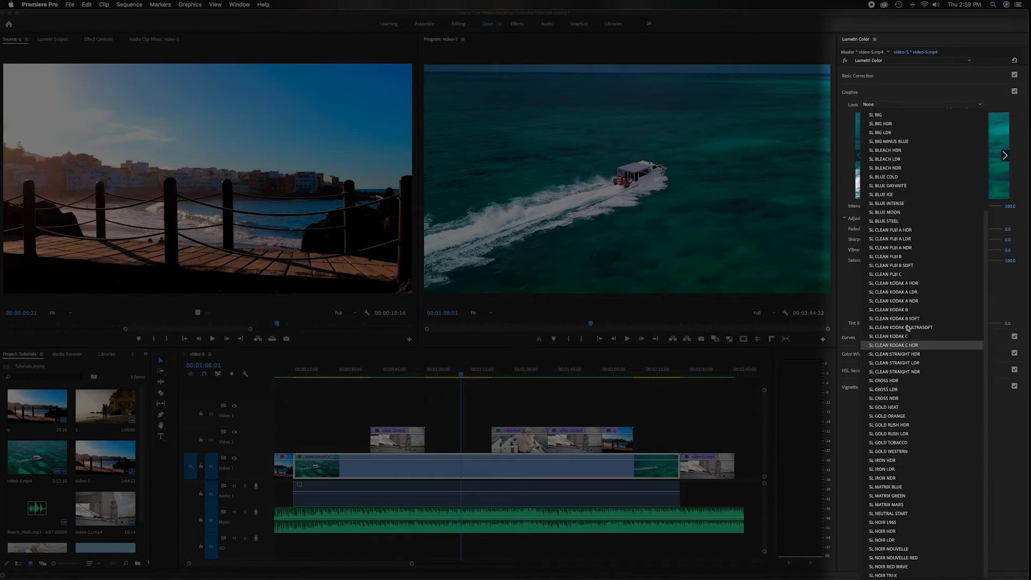
scroll(918, 181, up, 5)
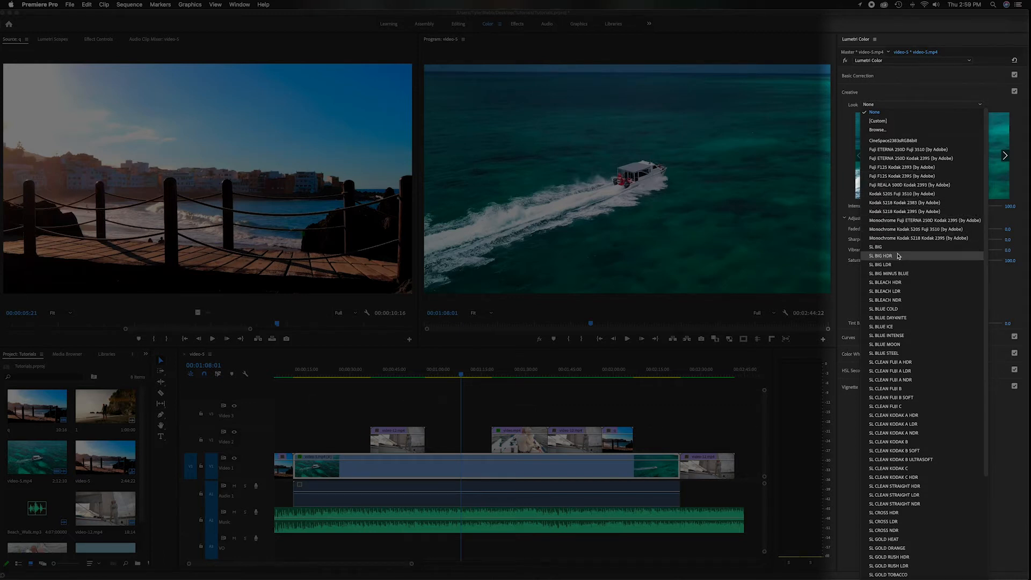
click(907, 113)
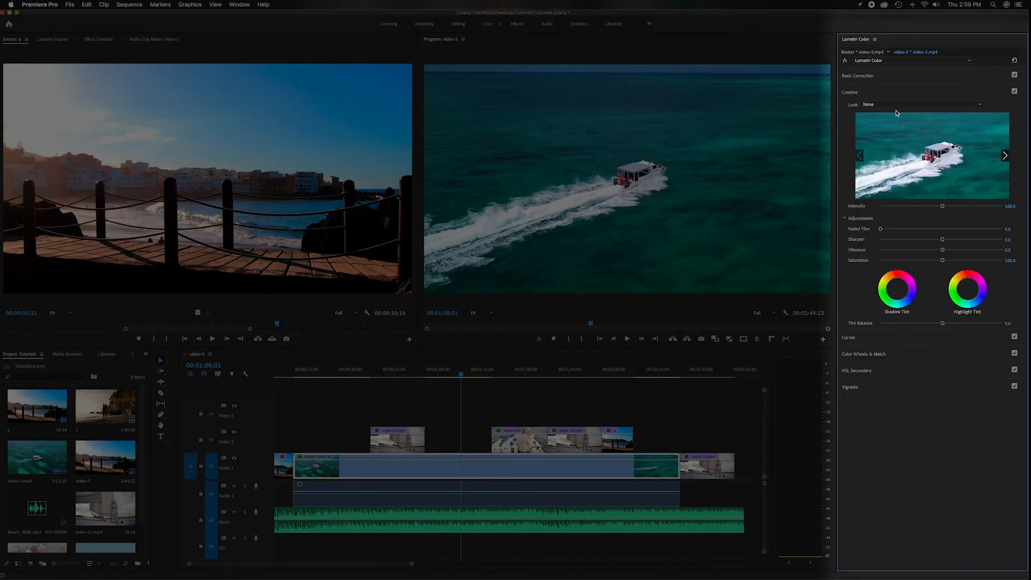
click(966, 105)
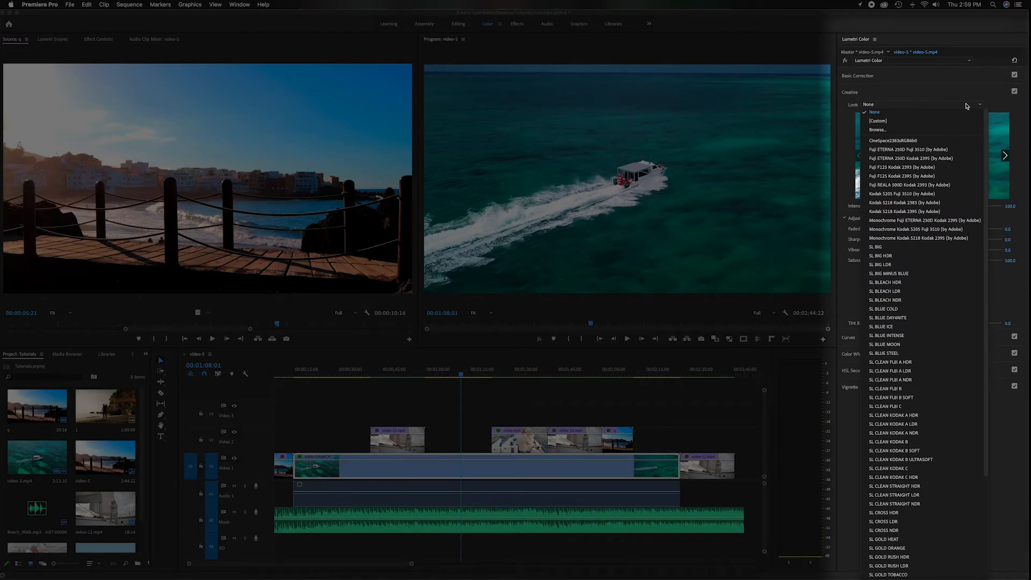
click(948, 91)
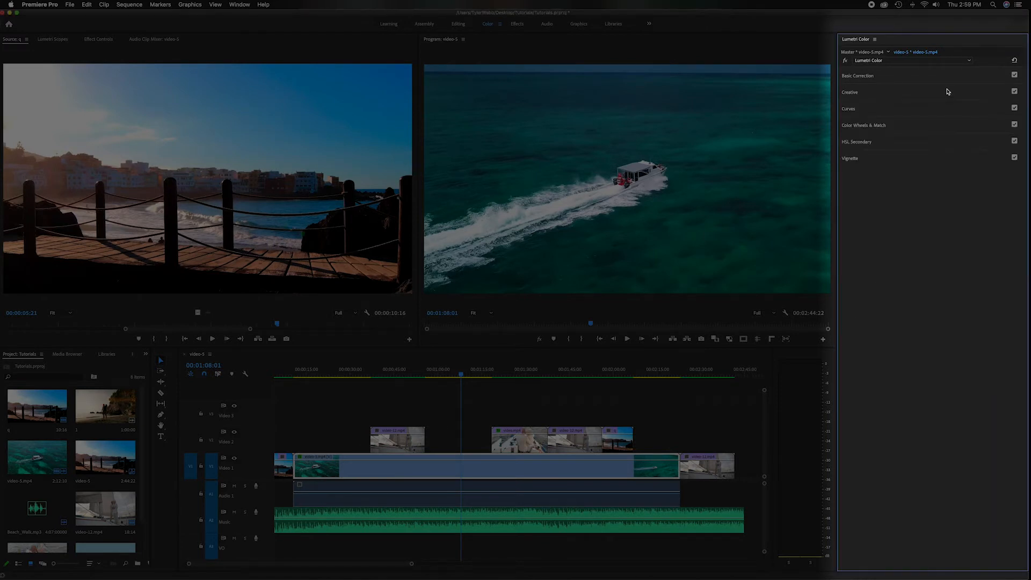
click(948, 91)
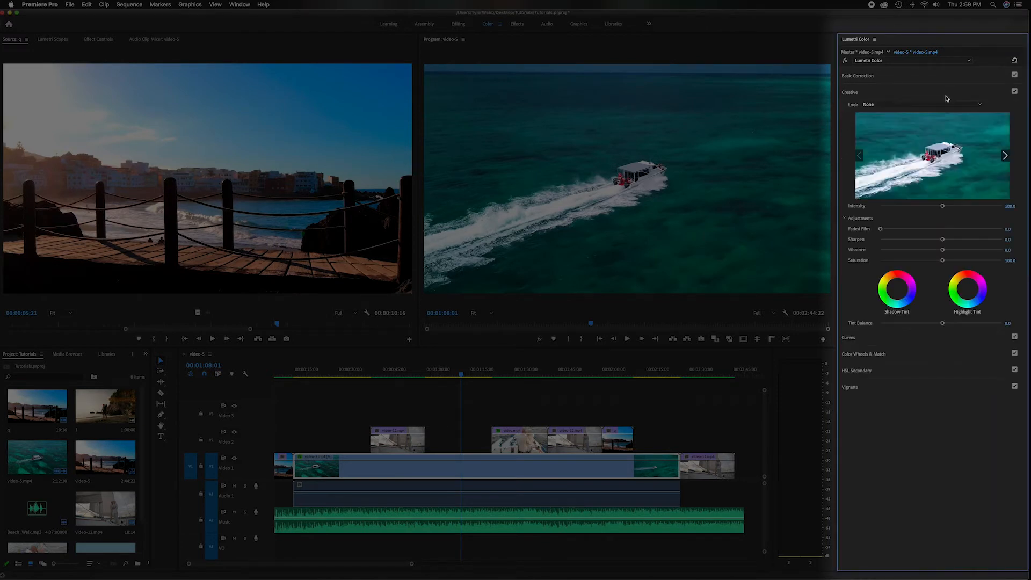
Preview the first few Looks and apply Kodak 5218 Kodak 2383 (by Adobe) to the boat clip.
click(1005, 156)
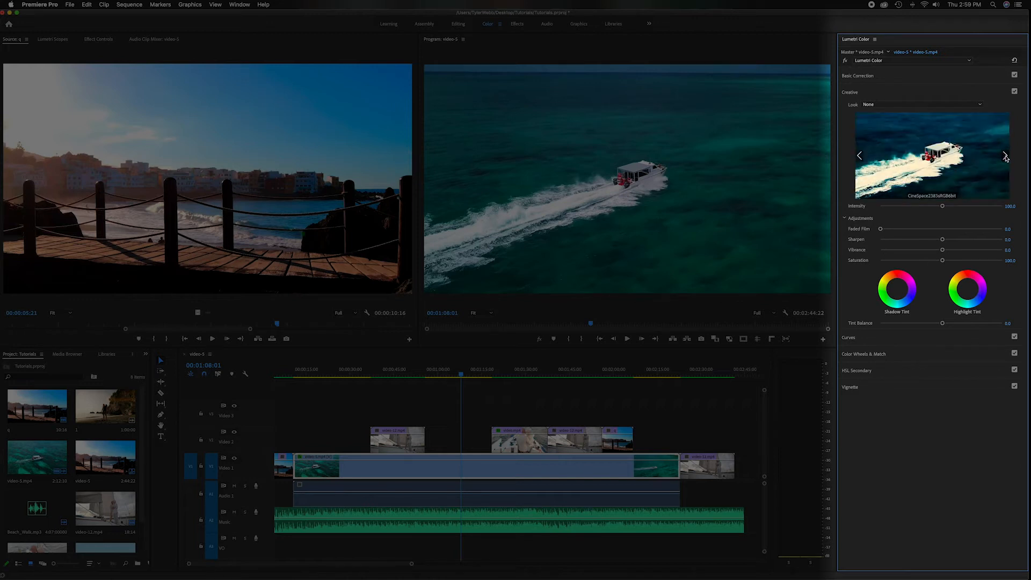
click(1005, 156)
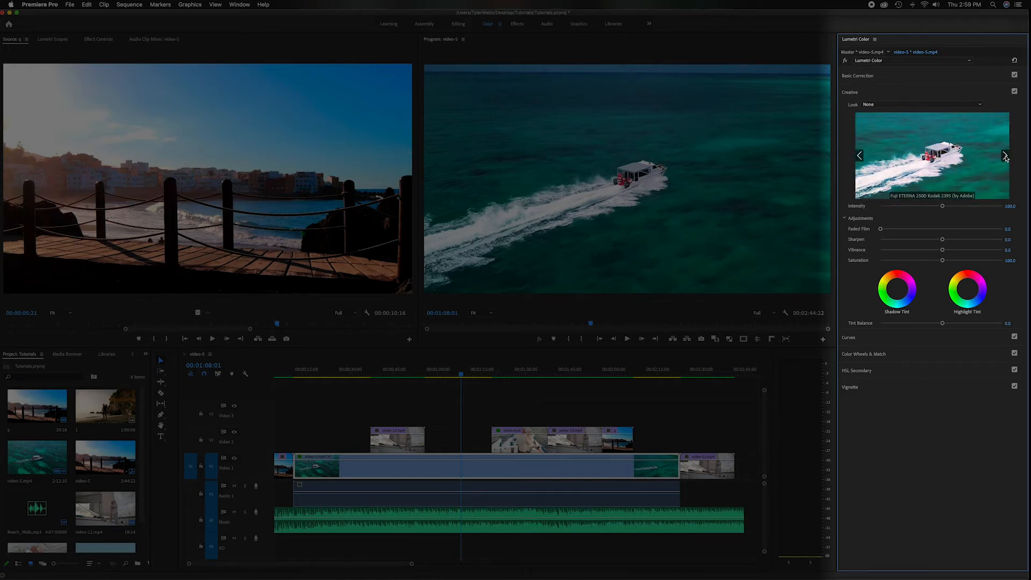
click(980, 106)
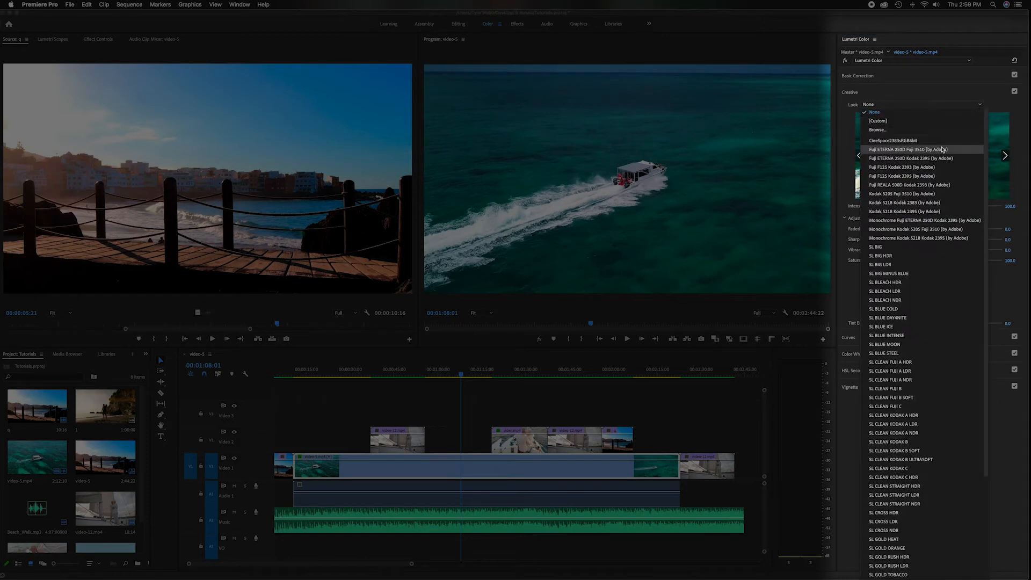
click(937, 204)
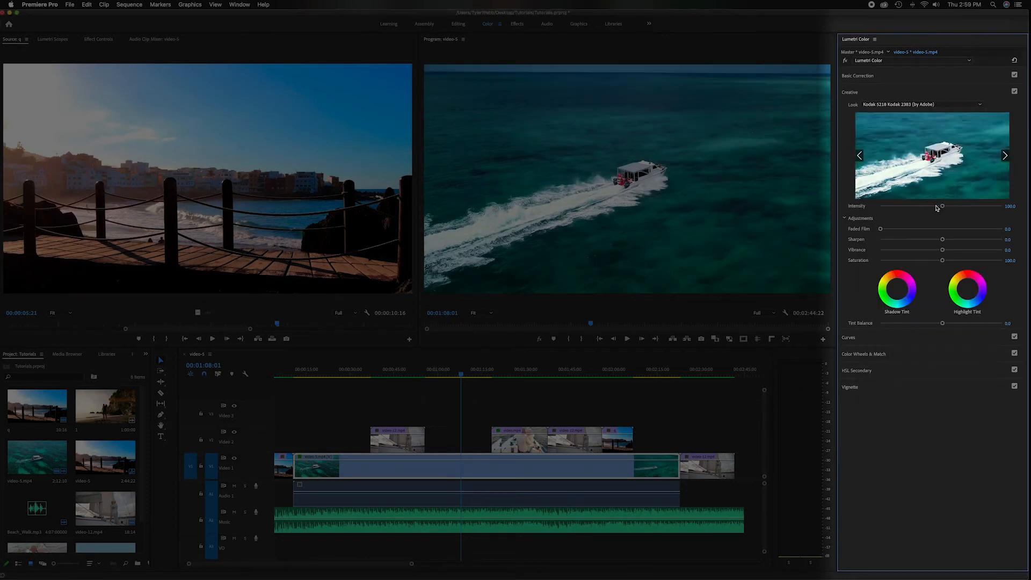
Step through the Look preview thumbnails for the boat clip up to SL GOLD RUSH HDR.
click(1005, 156)
click(1005, 156)
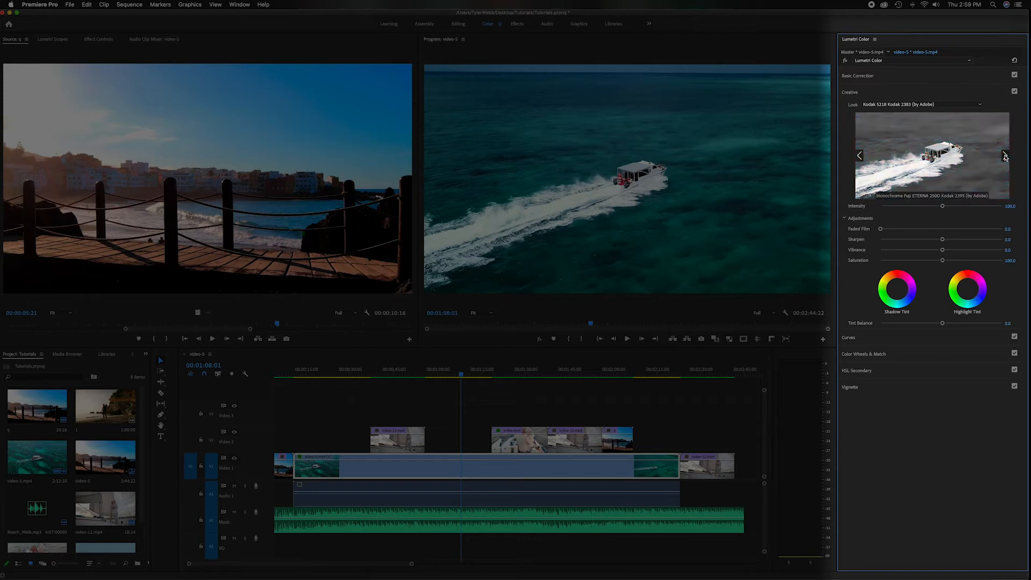
click(1005, 156)
click(1005, 156)
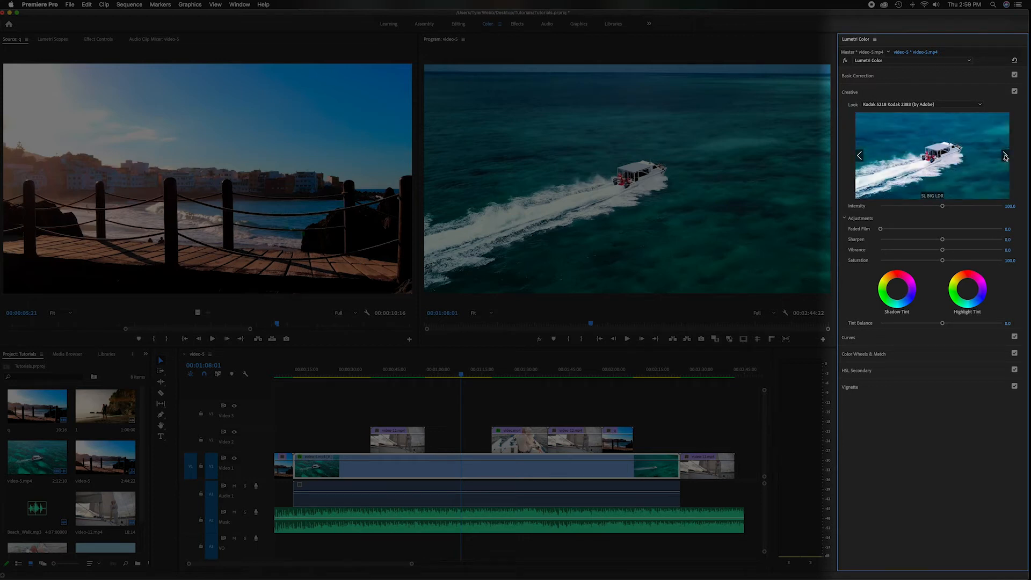
click(1005, 157)
click(1005, 157)
click(1006, 156)
click(1006, 156)
click(1005, 156)
click(1006, 156)
click(1005, 156)
click(1005, 156)
click(1005, 156)
click(1005, 157)
click(1005, 156)
click(1005, 156)
click(1005, 156)
click(1006, 156)
click(1006, 157)
click(1005, 157)
click(1005, 157)
click(1006, 156)
click(1005, 156)
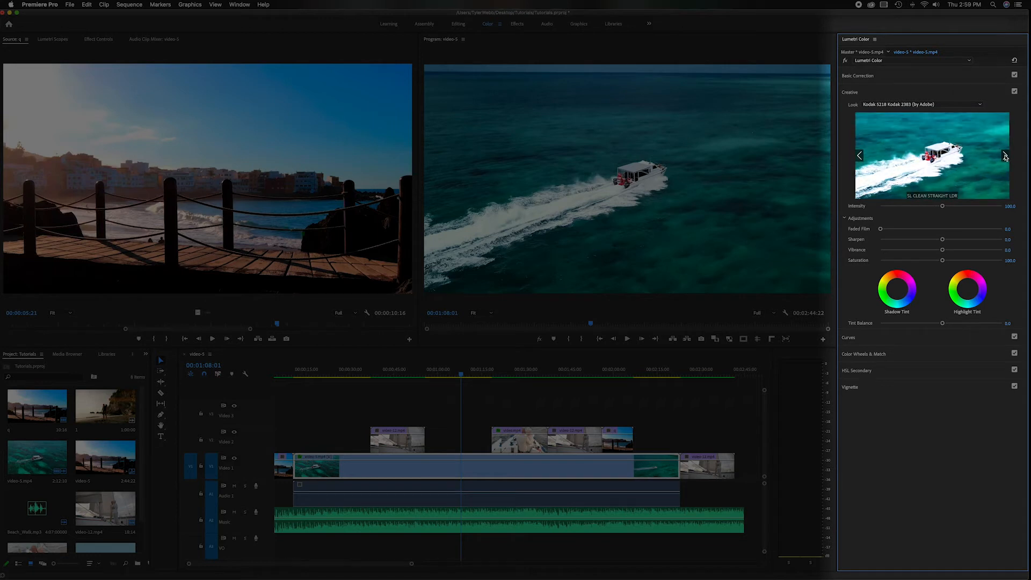
click(1005, 156)
click(1005, 156)
click(1005, 157)
click(1005, 156)
click(1005, 156)
click(1005, 156)
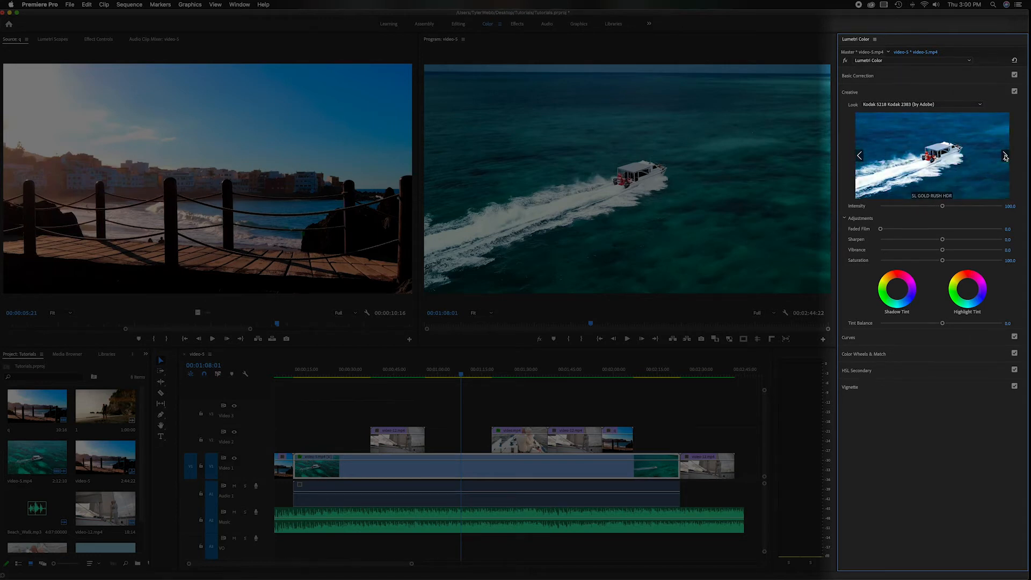
Apply the SL GOLD ORANGE Look to the boat clip and play it back from shortly after the one-minute mark.
click(860, 156)
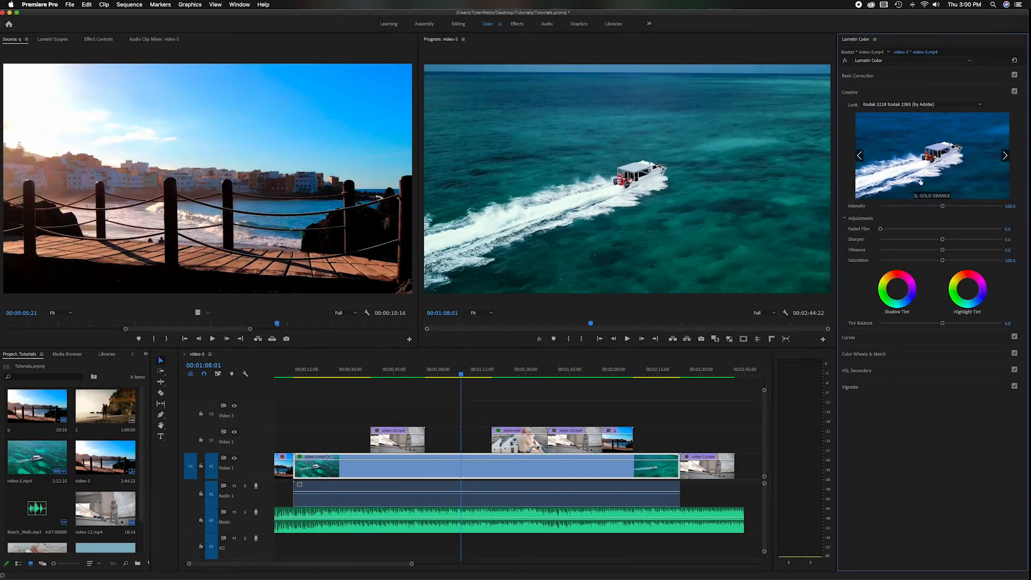
click(950, 159)
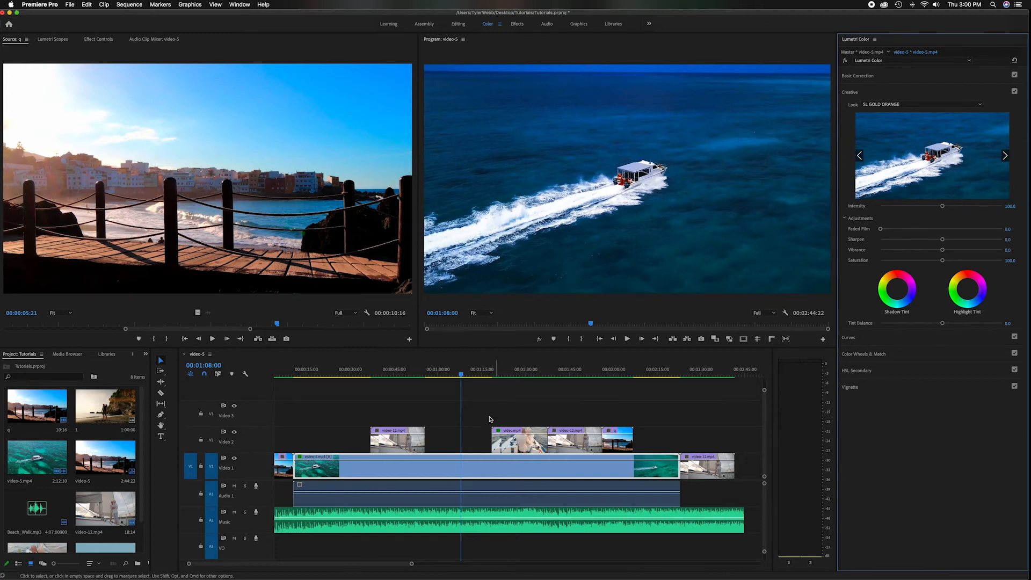
click(443, 374)
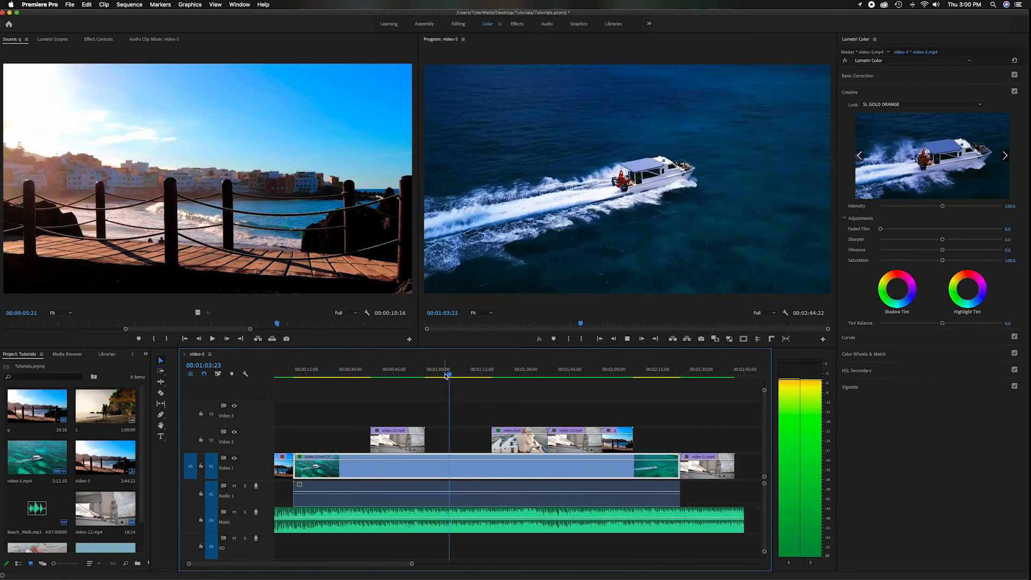
key(space)
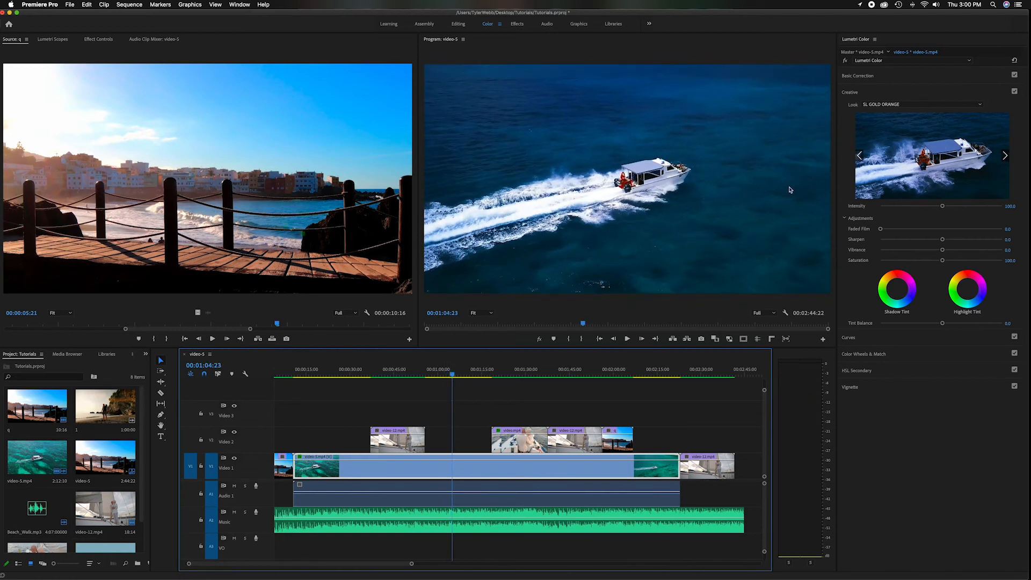
Step through further Look previews and apply SL NOIR HDR to the boat clip.
click(1005, 156)
click(1004, 156)
click(1005, 156)
click(1005, 156)
click(1005, 156)
click(1005, 156)
click(1005, 156)
click(1005, 156)
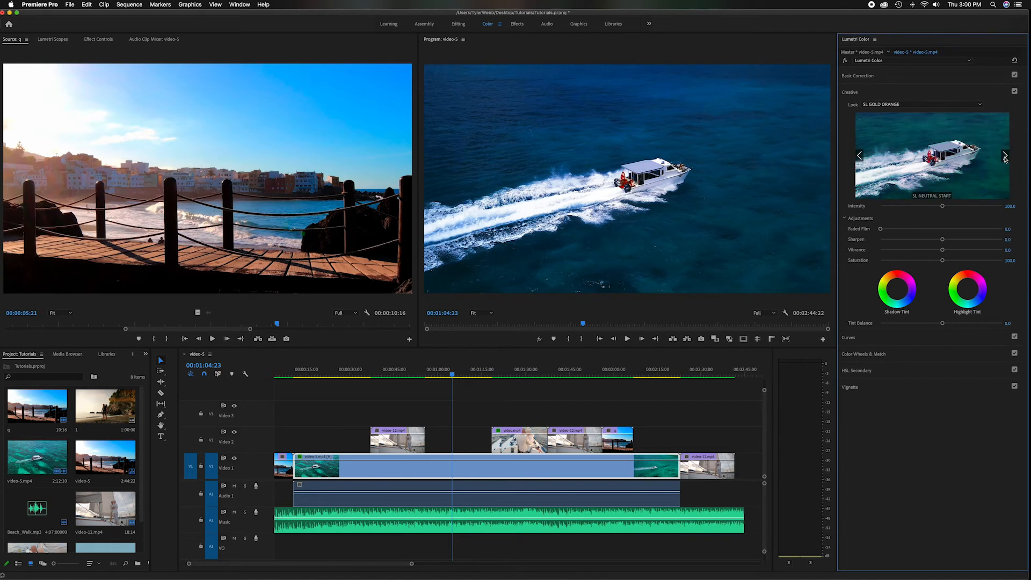
click(1005, 155)
click(1005, 156)
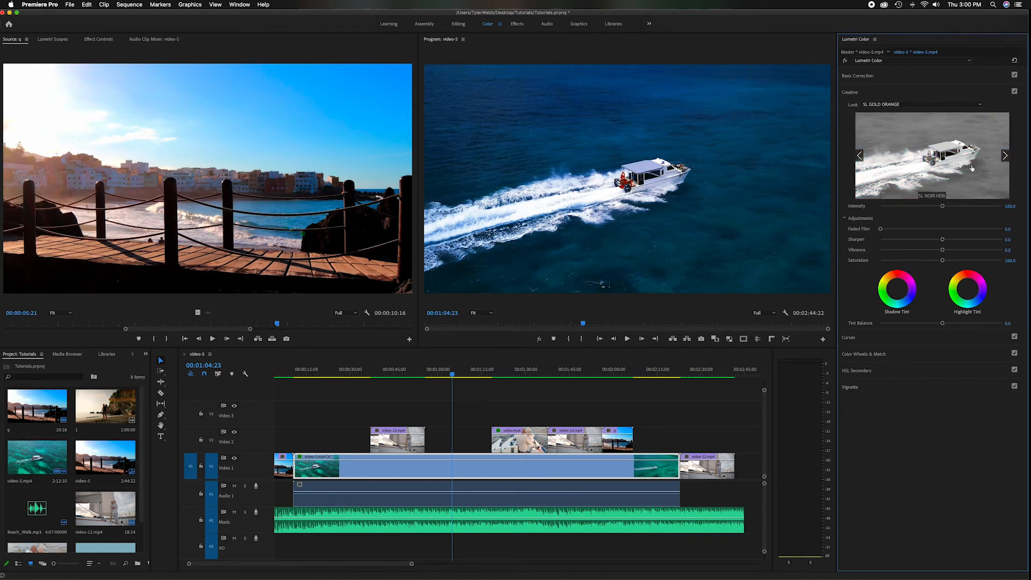
click(949, 164)
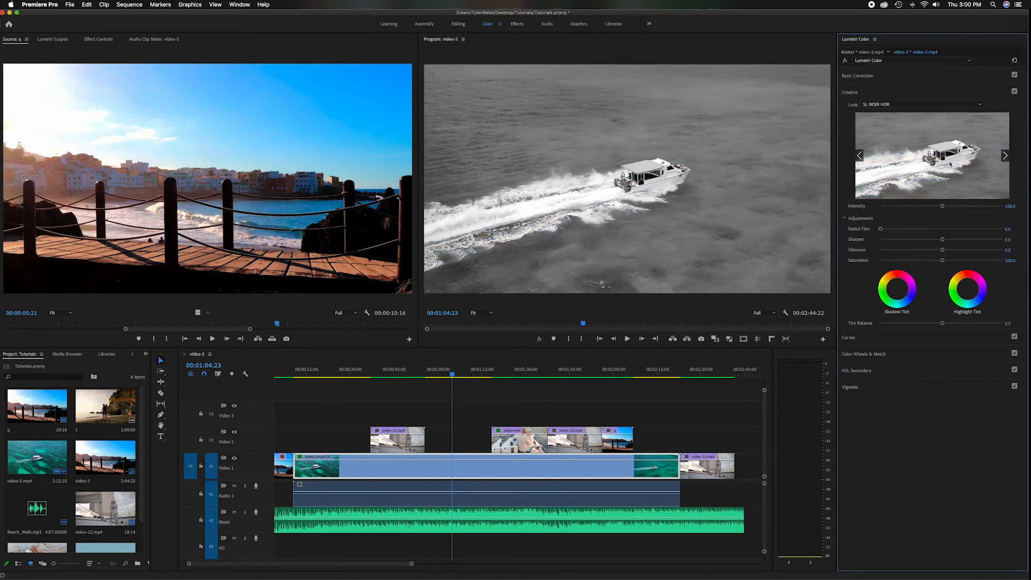
Play back the black-and-white boat clip from about 00:00:56 for a few seconds.
click(430, 375)
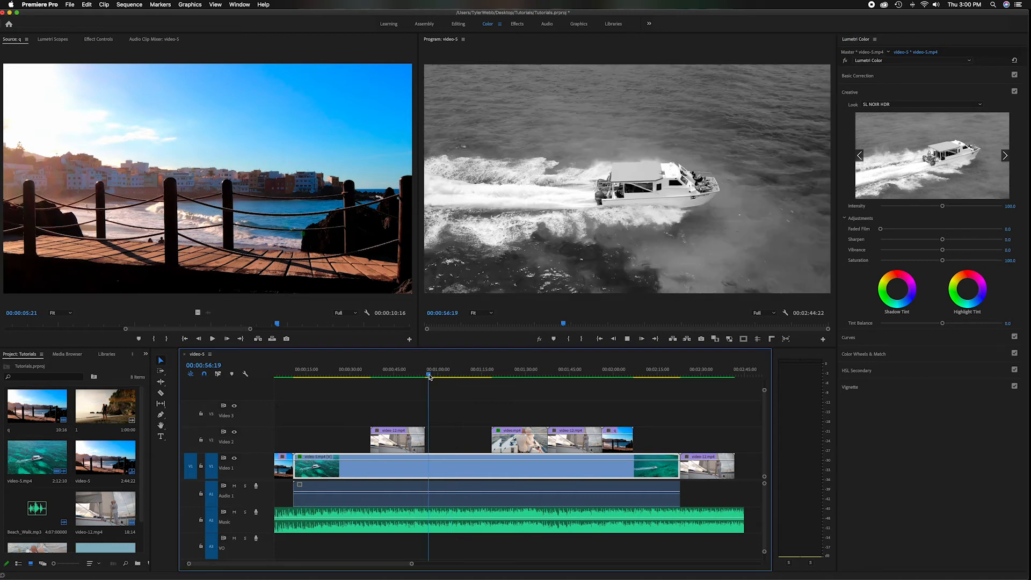
key(space)
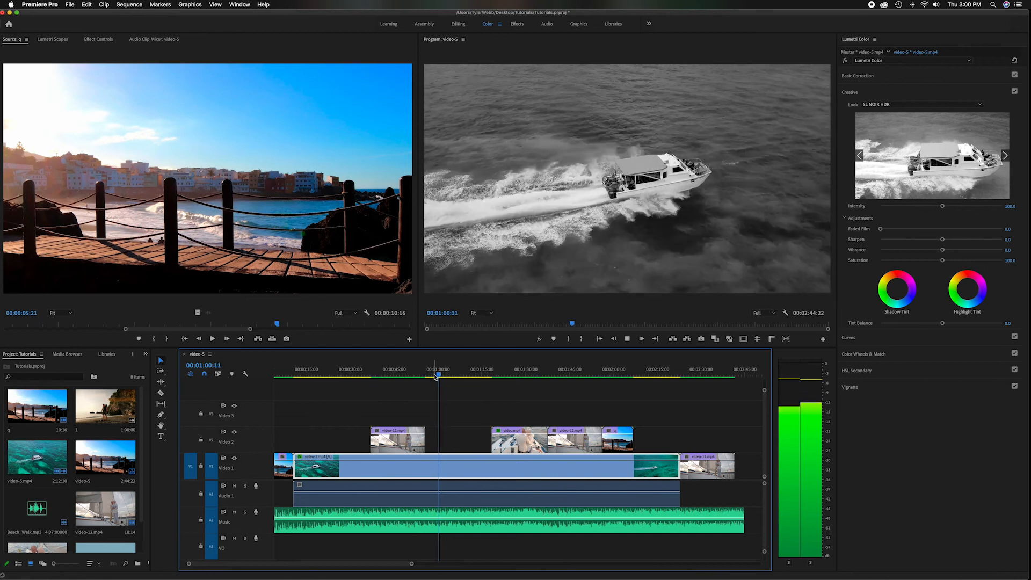
key(space)
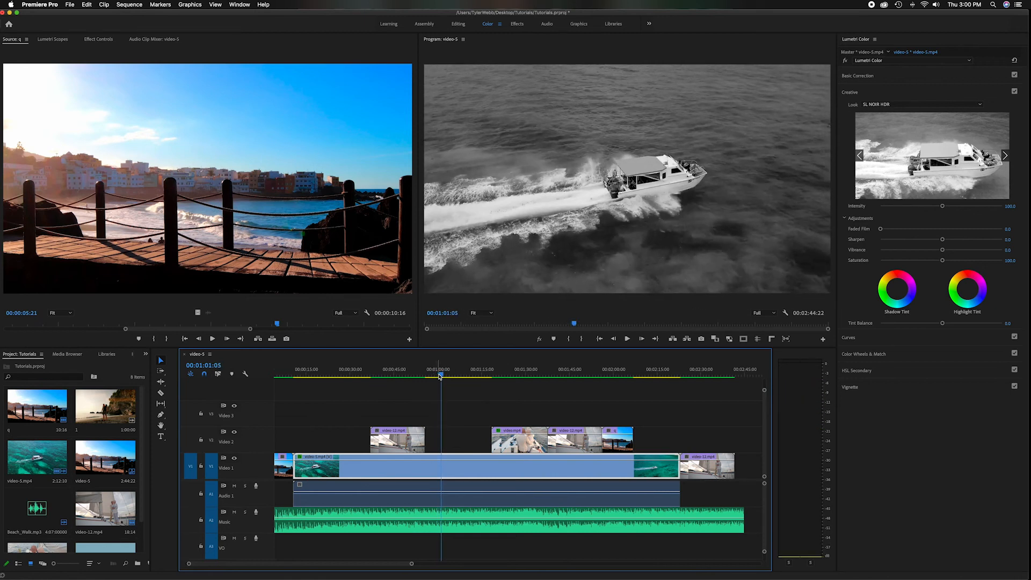
Set the boat clip's creative Look back to None.
click(913, 105)
scroll(898, 132, up, 5)
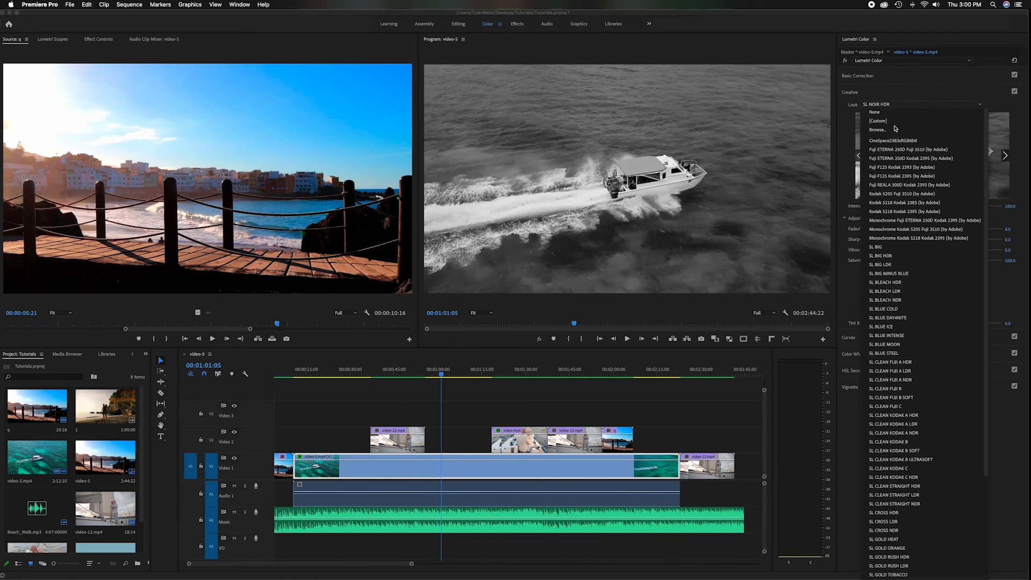
click(875, 113)
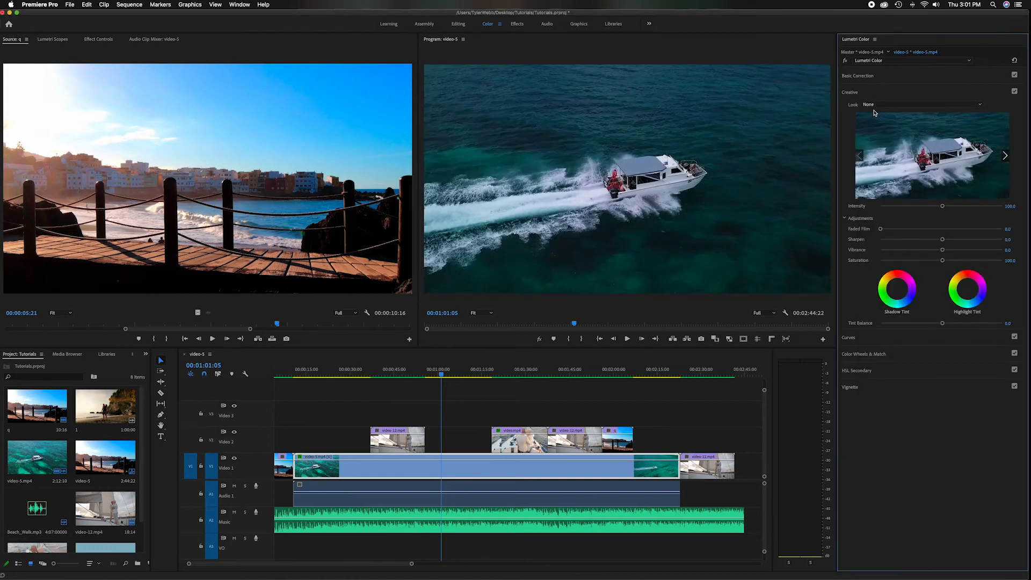
Look over the list of creative Looks, then step to the CineSpace2383sRGB6bit preview and apply it to the boat clip.
click(976, 106)
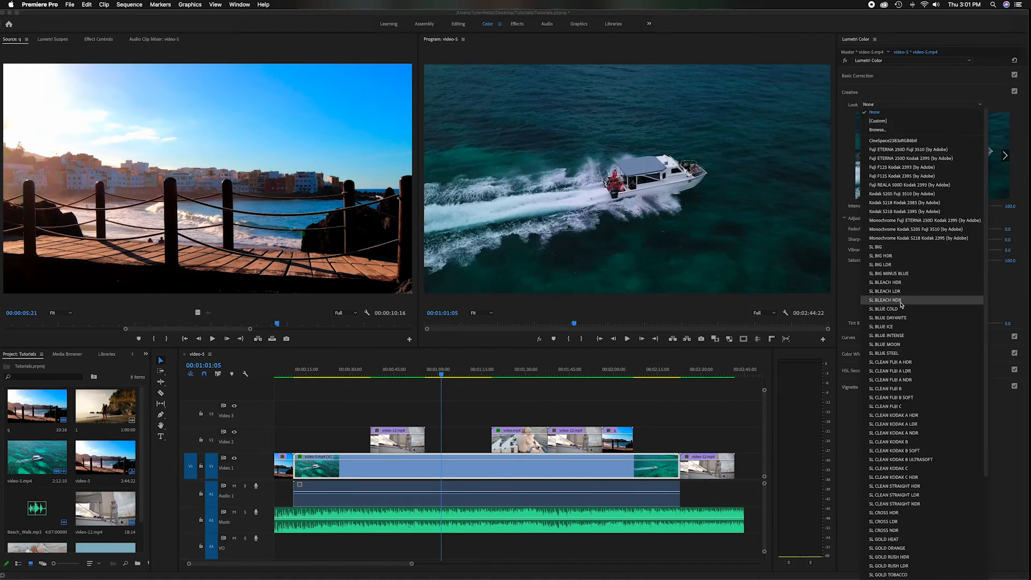
click(895, 95)
click(895, 94)
click(895, 95)
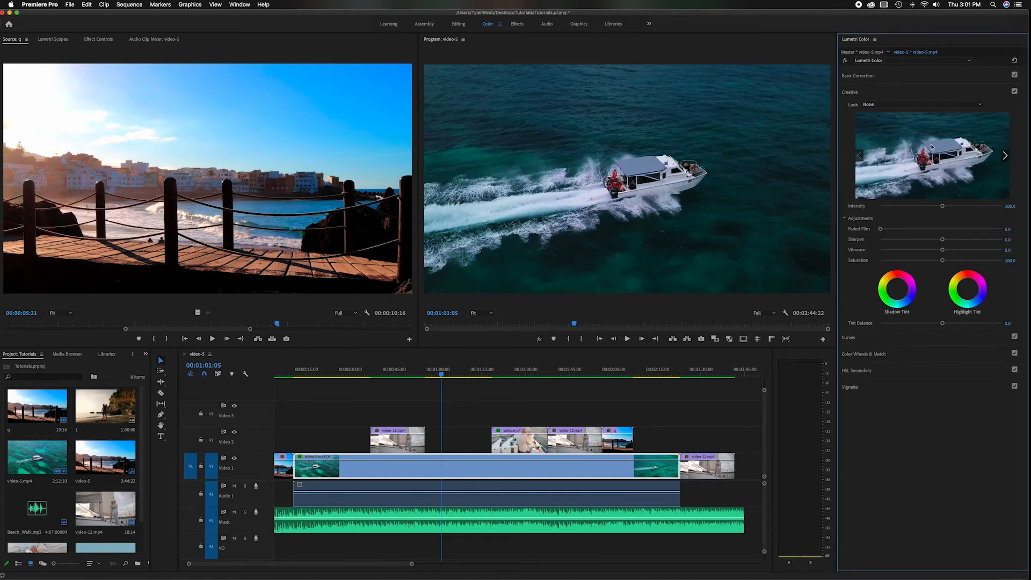
click(1004, 156)
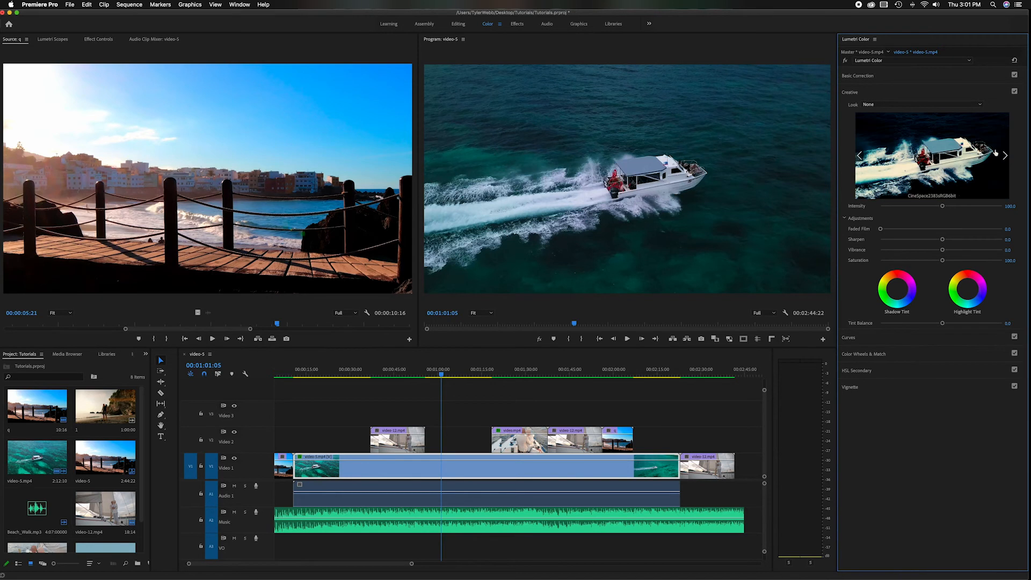
click(949, 171)
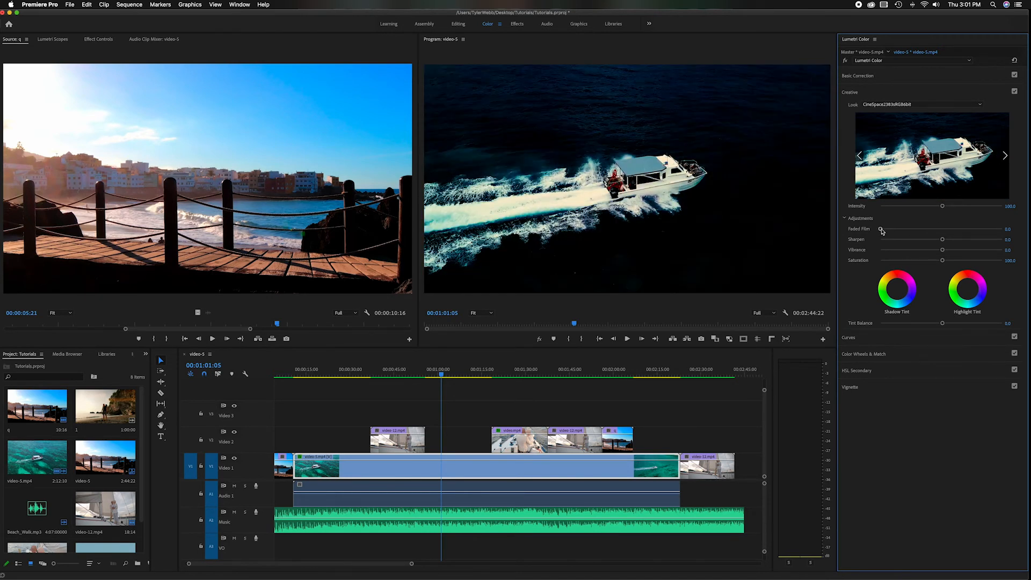
Set the boat clip's Look Intensity to about 33, Faded Film to about 57, Sharpen to about -31 and Saturation to about 71.
drag(941, 208, 862, 260)
drag(942, 239, 922, 240)
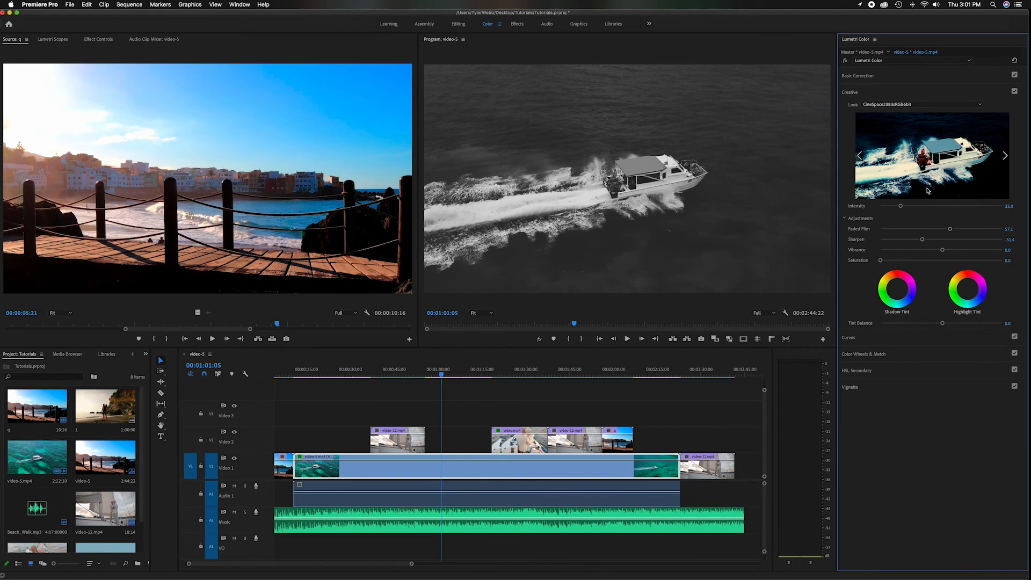
drag(880, 260, 884, 261)
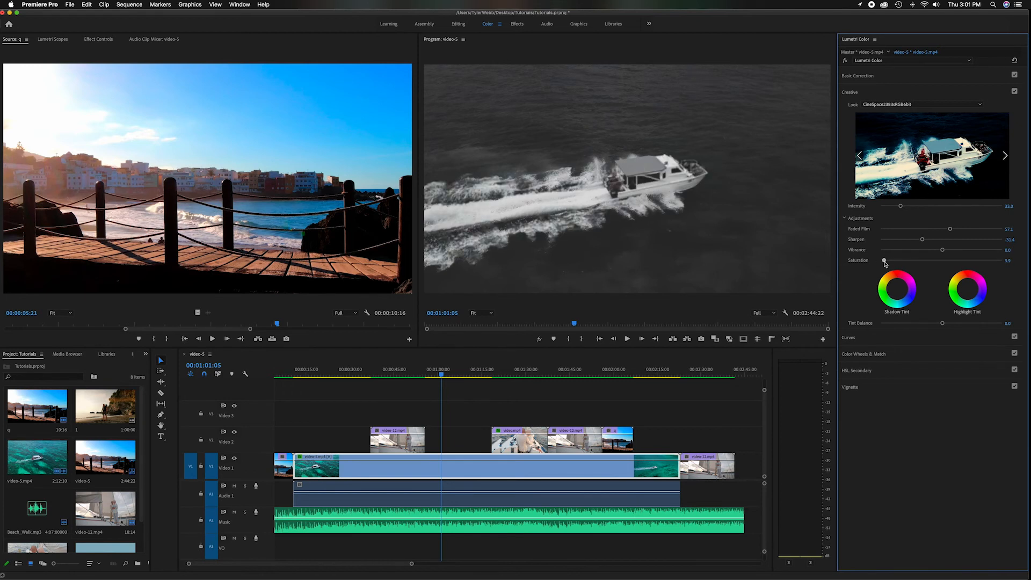
Set the Look to None and reset Saturation to 100, Sharpen and Faded Film to 0, and Intensity to 100.
click(907, 104)
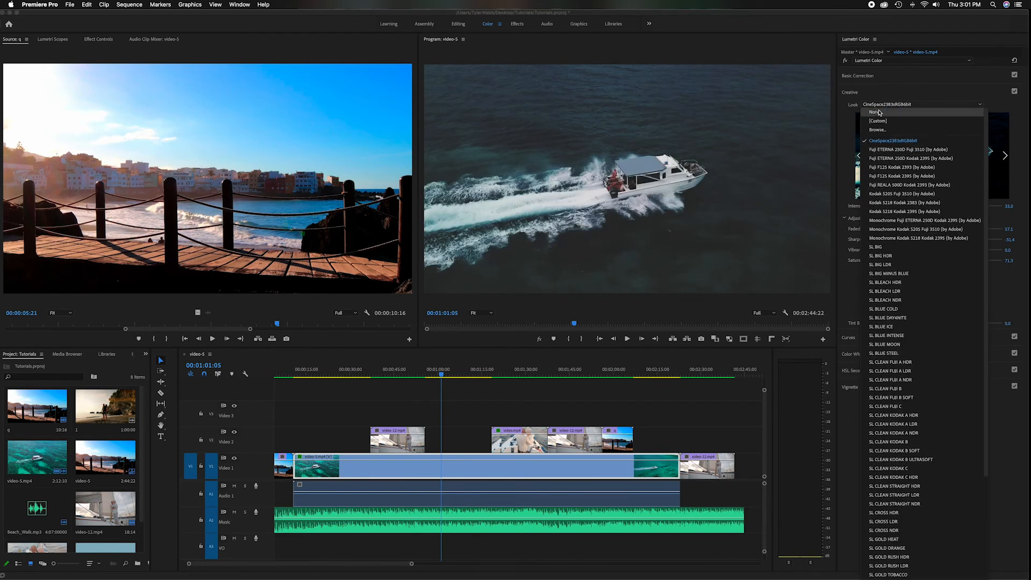
click(879, 112)
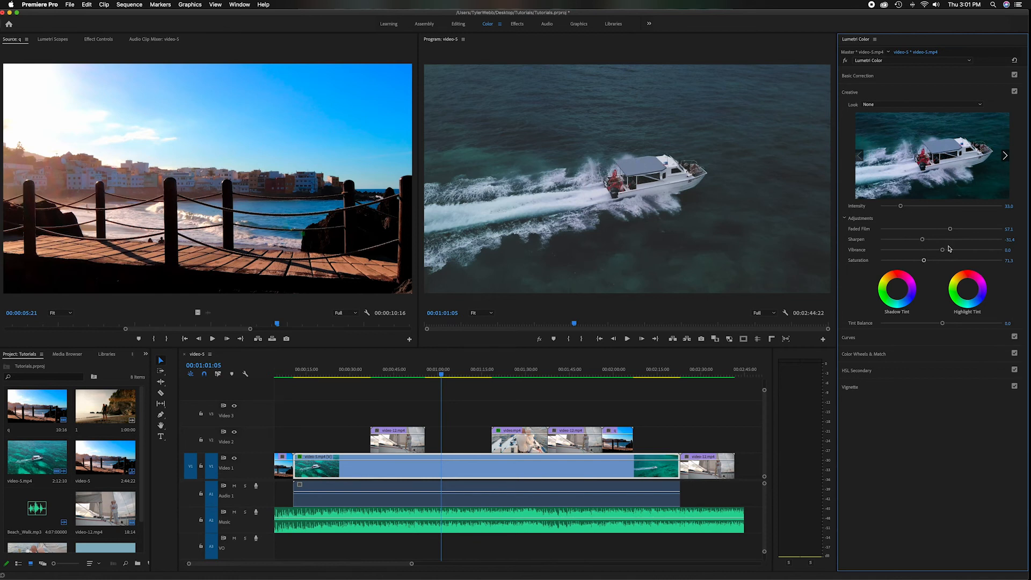
drag(924, 260, 943, 260)
double_click(922, 239)
double_click(950, 228)
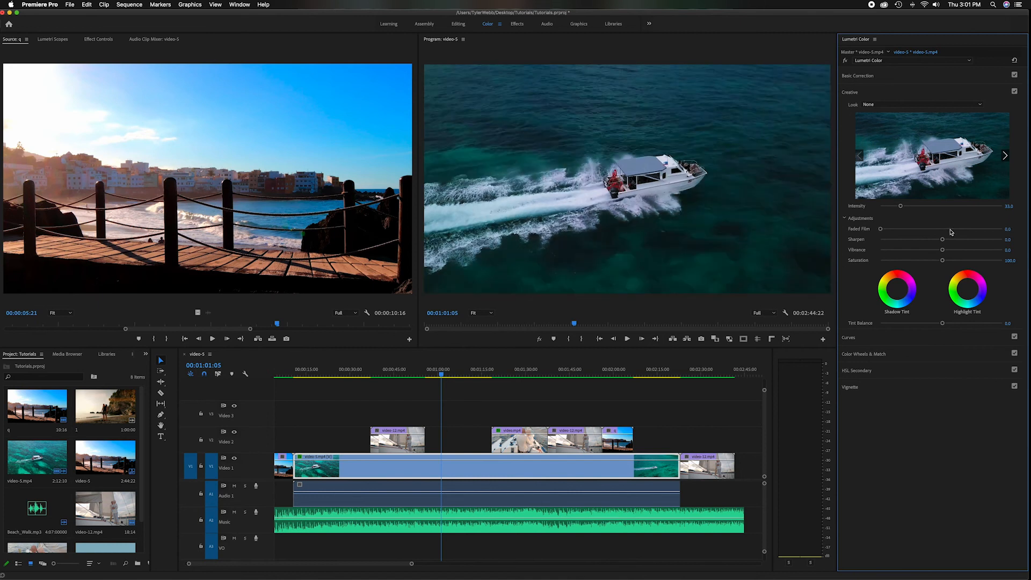
double_click(900, 206)
Set Faded Film to about 0.7 and move the playhead to about 00:01:09:14 on the boat clip.
drag(880, 229, 881, 229)
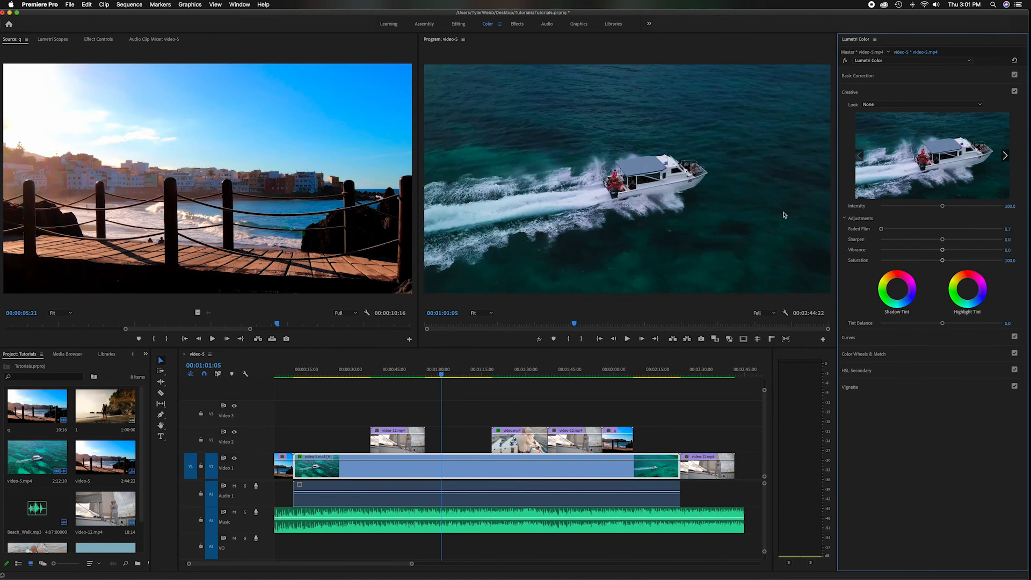
drag(441, 375, 466, 375)
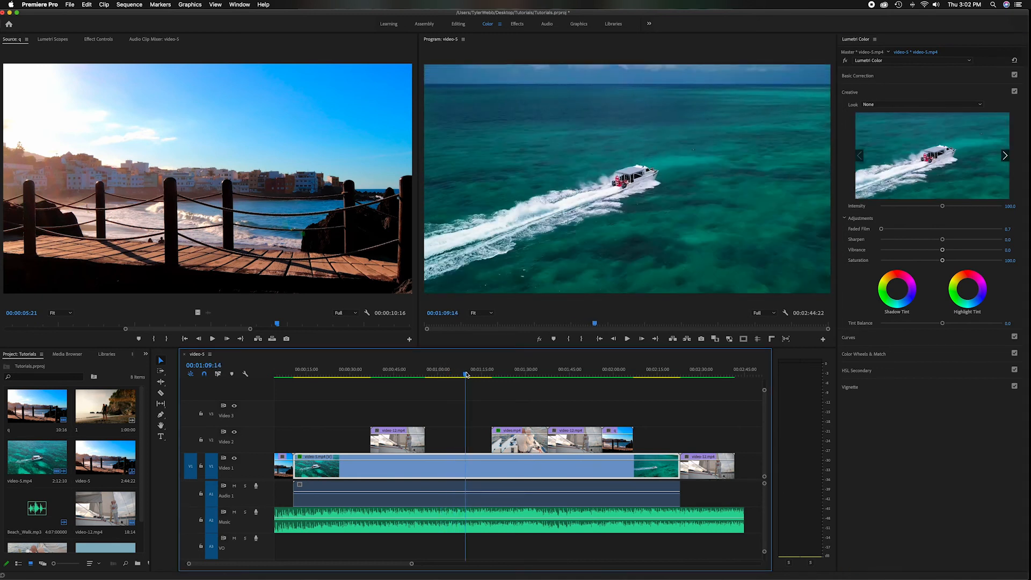